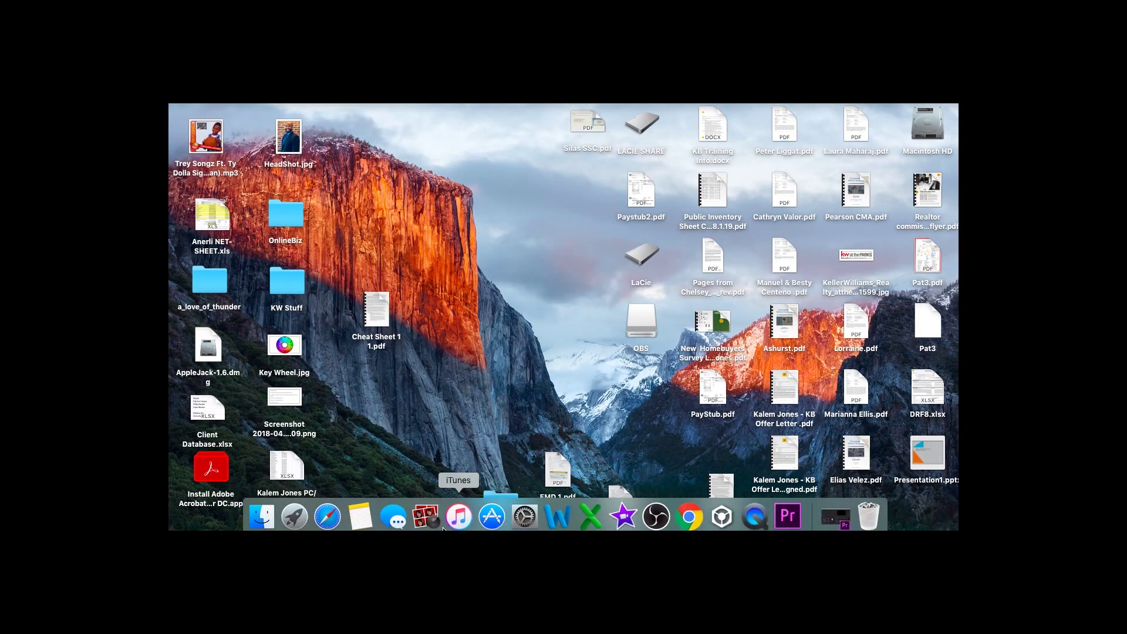
Step: View the ElementaryDataSearch profile's details in the Profiles pane of System Preferences
{"action": "left_click", "coordinate": [524, 517]}
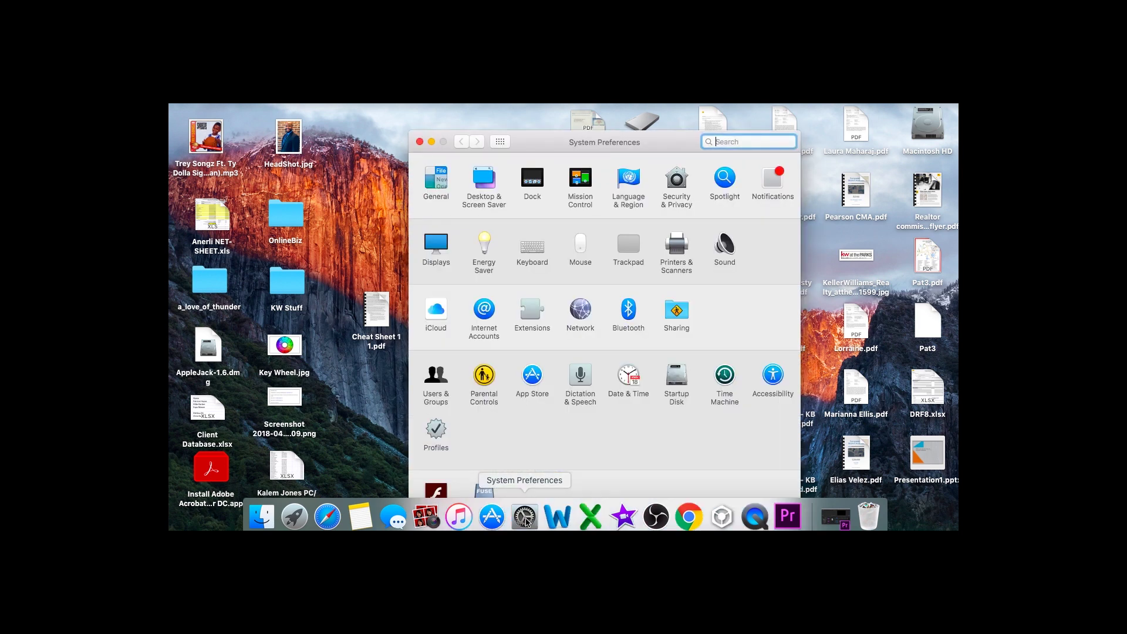
{"action": "left_click", "coordinate": [436, 432]}
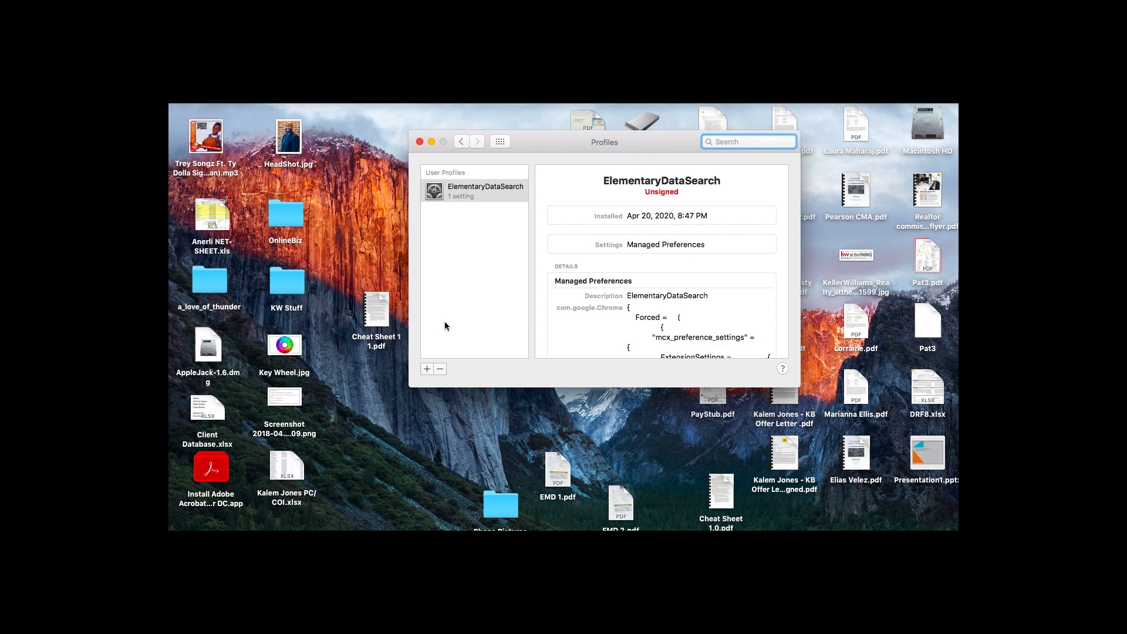
{"action": "left_click", "coordinate": [445, 209]}
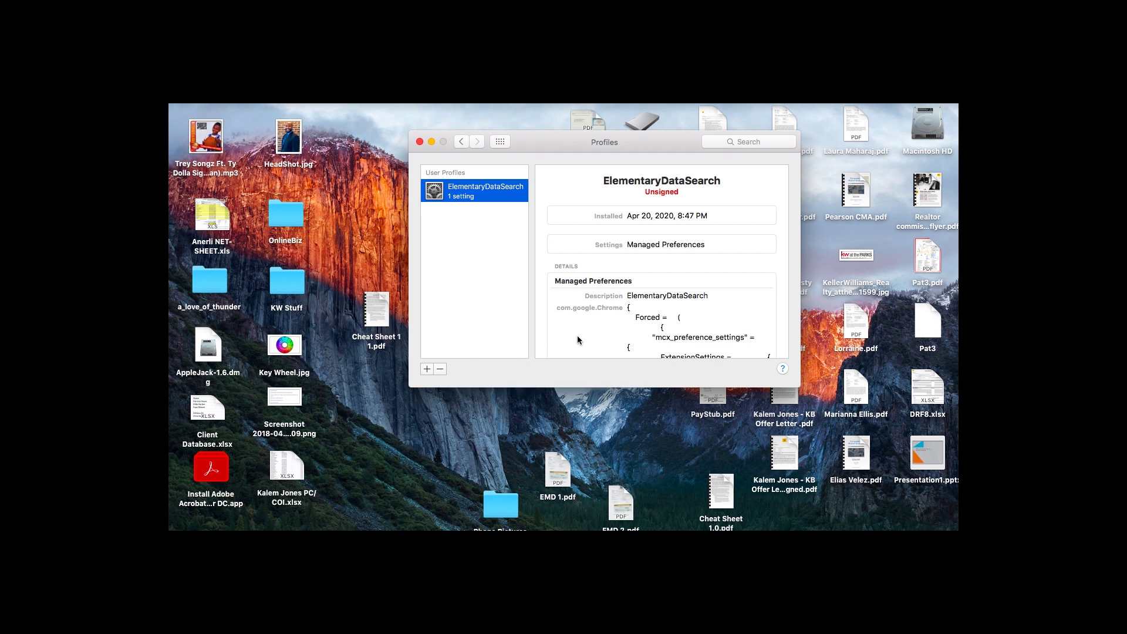
{"action": "scroll", "coordinate": [578, 338], "scroll_direction": "down", "scroll_amount": 5}
{"action": "scroll", "coordinate": [579, 340], "scroll_direction": "down", "scroll_amount": 3}
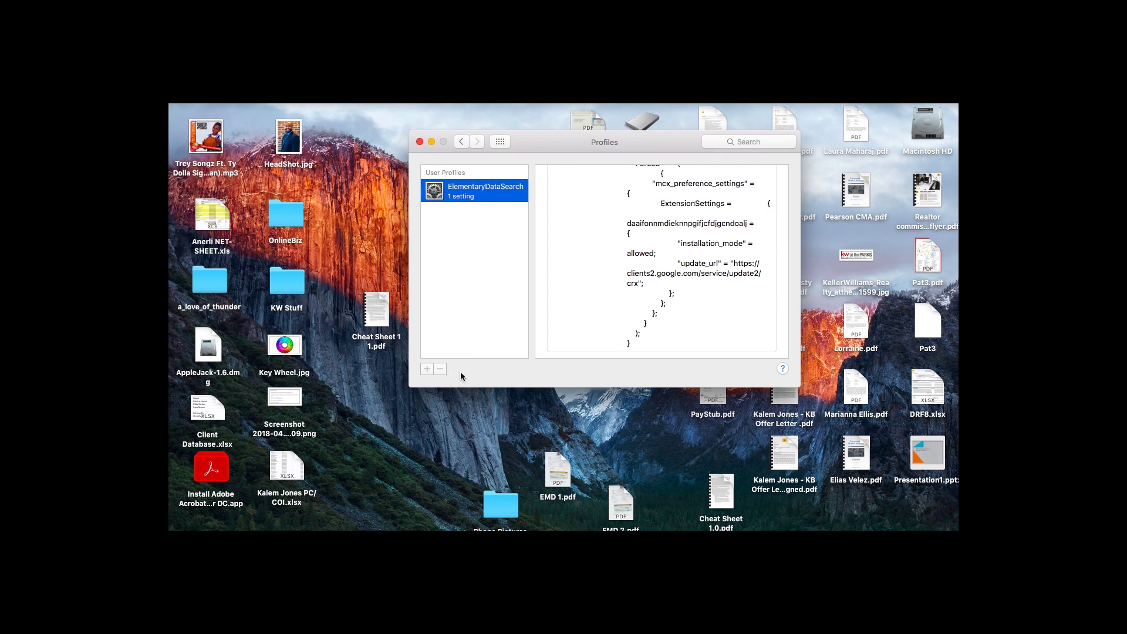
Step: Close System Preferences and launch Google Chrome from the Dock
{"action": "left_click", "coordinate": [419, 143]}
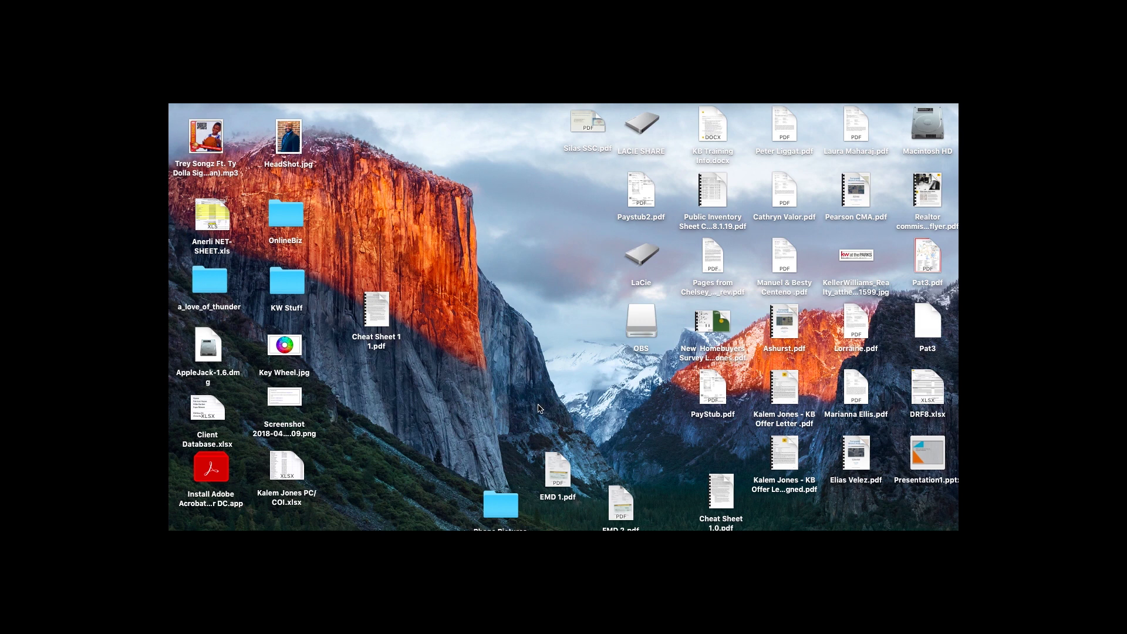
{"action": "left_click", "coordinate": [691, 516]}
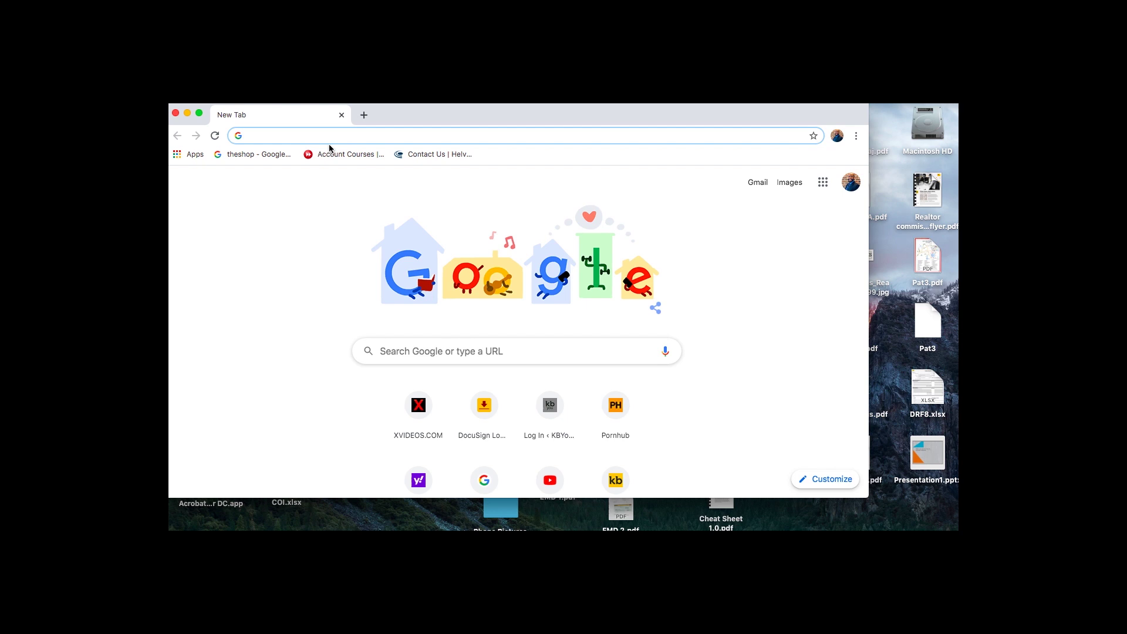
{"action": "type", "text": "googl"}
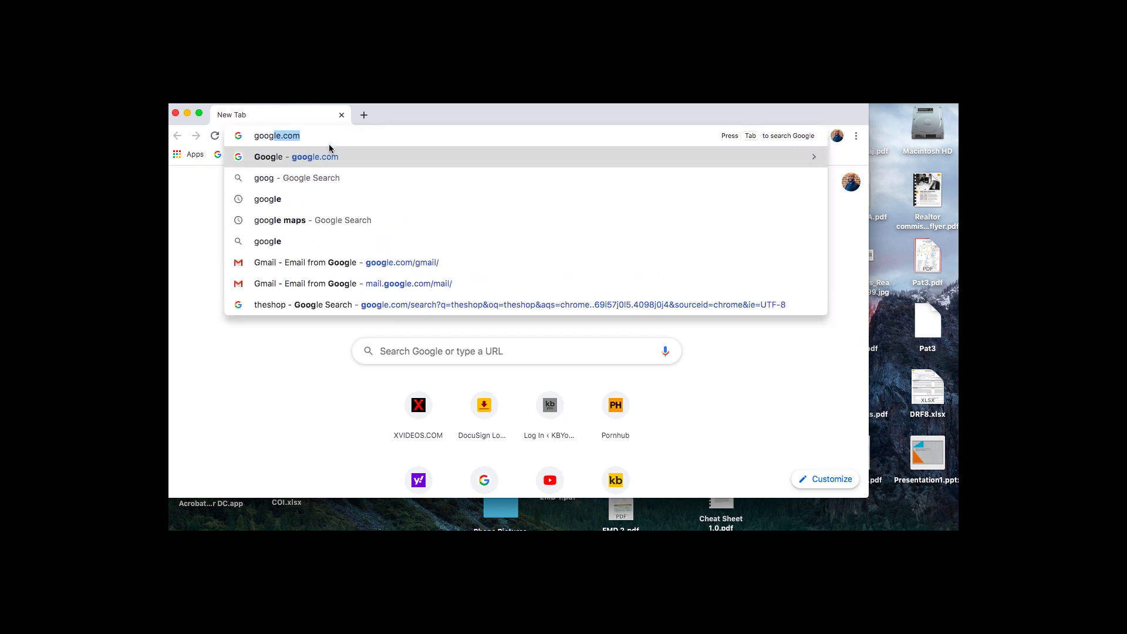
{"action": "type", "text": "e.com"}
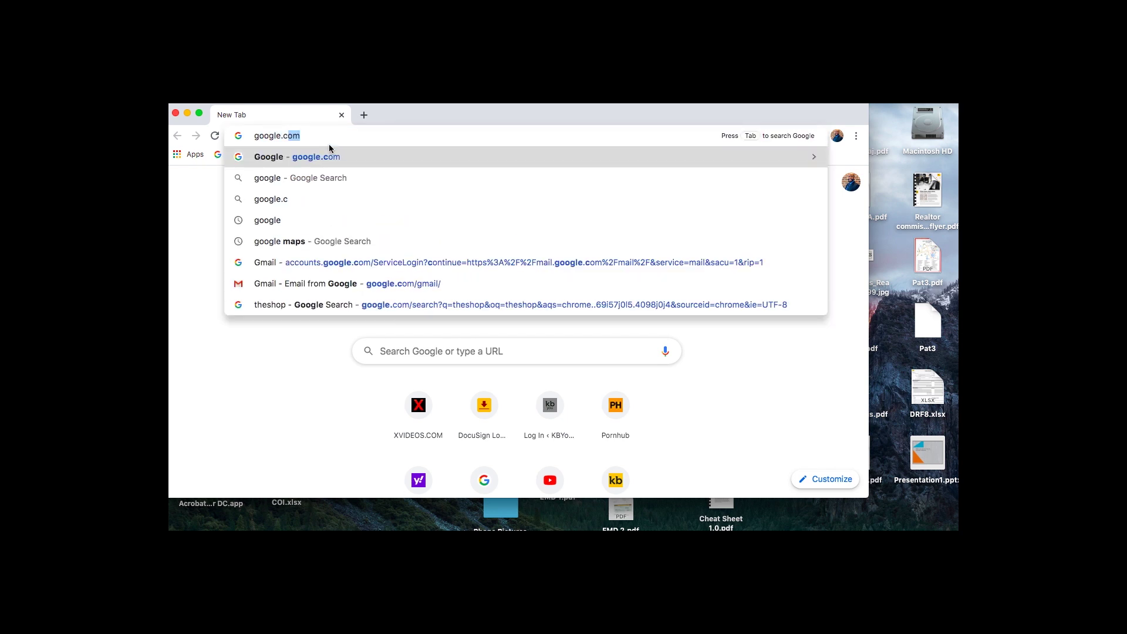
Step: Navigate the new Chrome tab to google.com
{"action": "key", "text": "Return"}
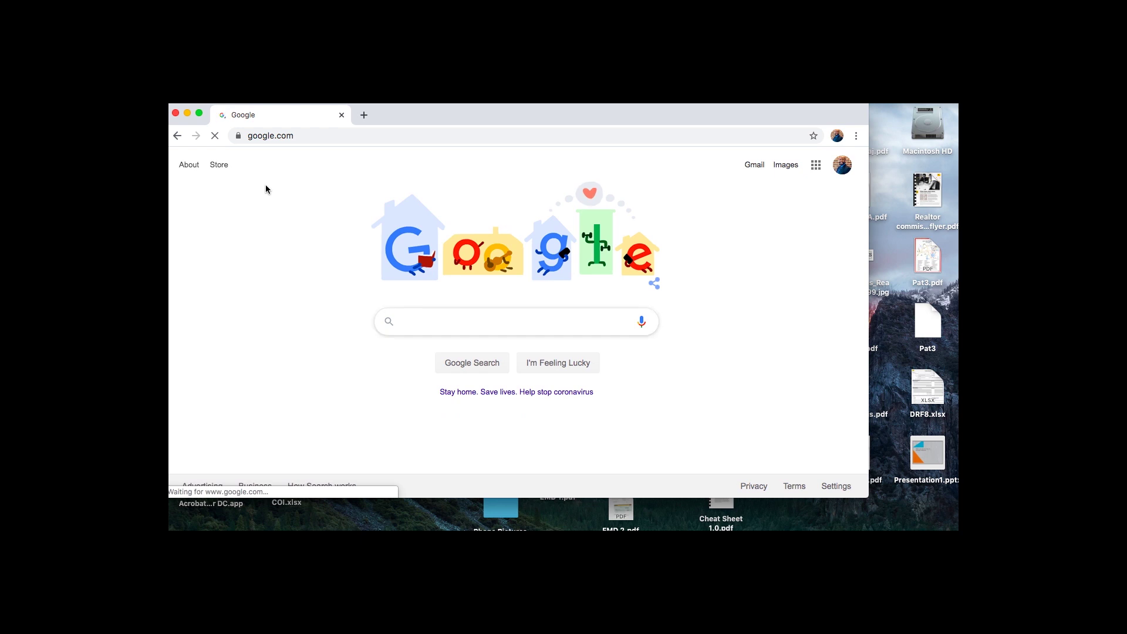